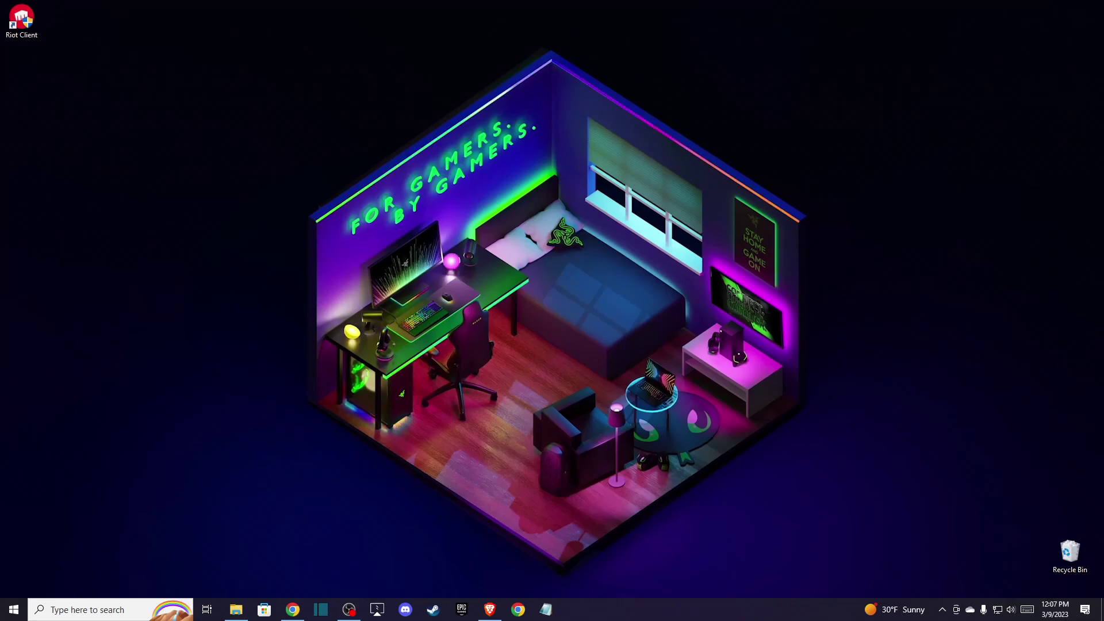
Open Task Manager, end the Brave Browser task in the list of running apps, and close Task Manager.
{"action": "left_click", "coordinate": [100, 611]}
{"action": "type", "text": "task"}
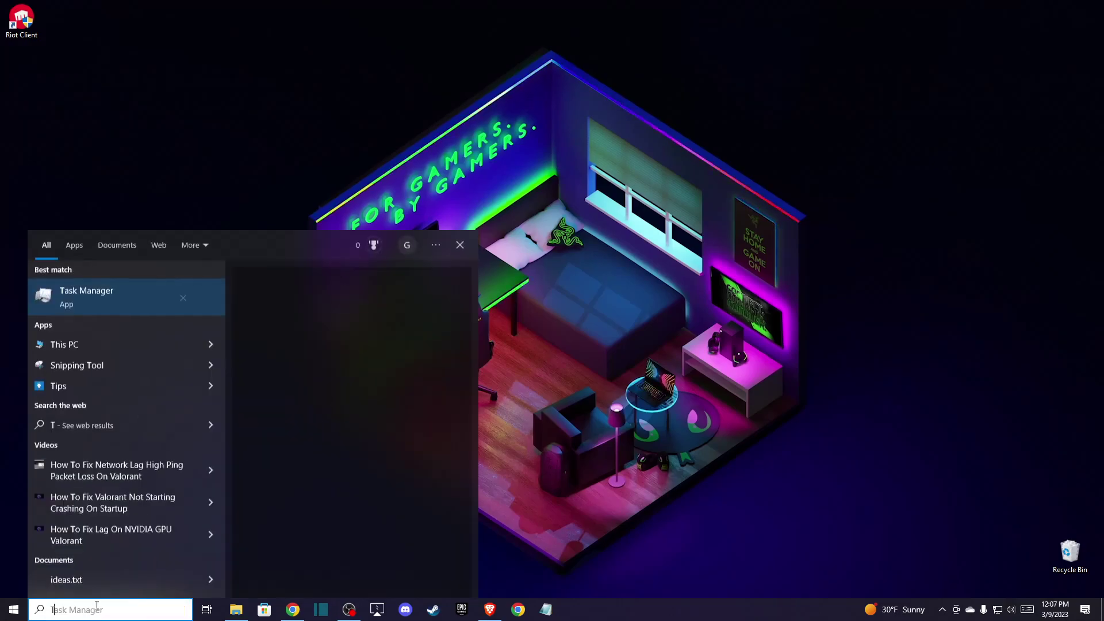
{"action": "left_click", "coordinate": [106, 311]}
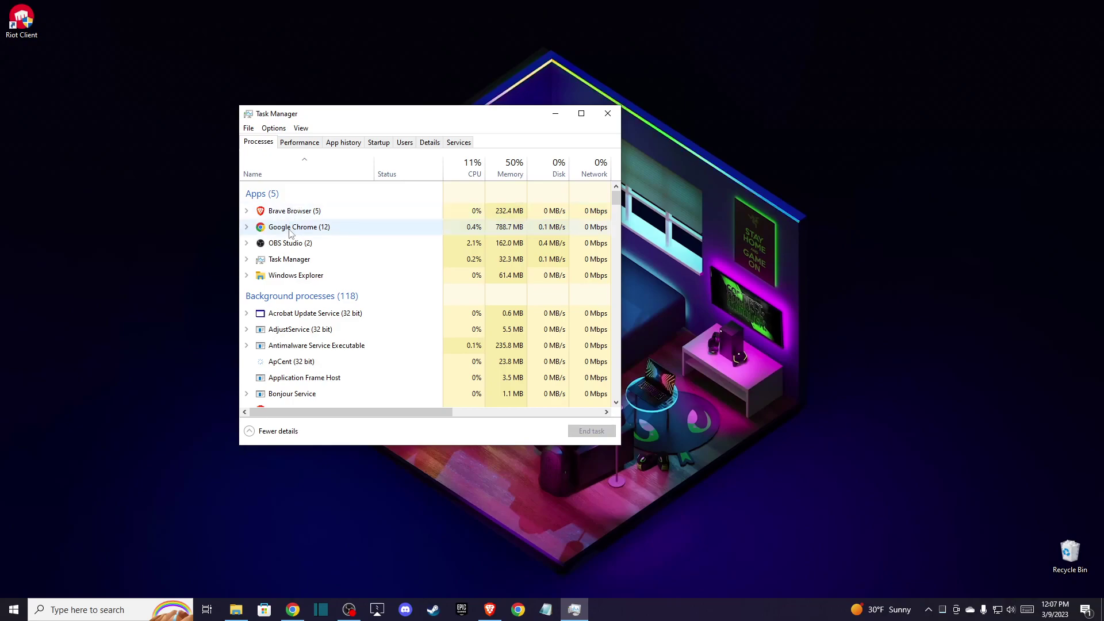
{"action": "right_click", "coordinate": [291, 215]}
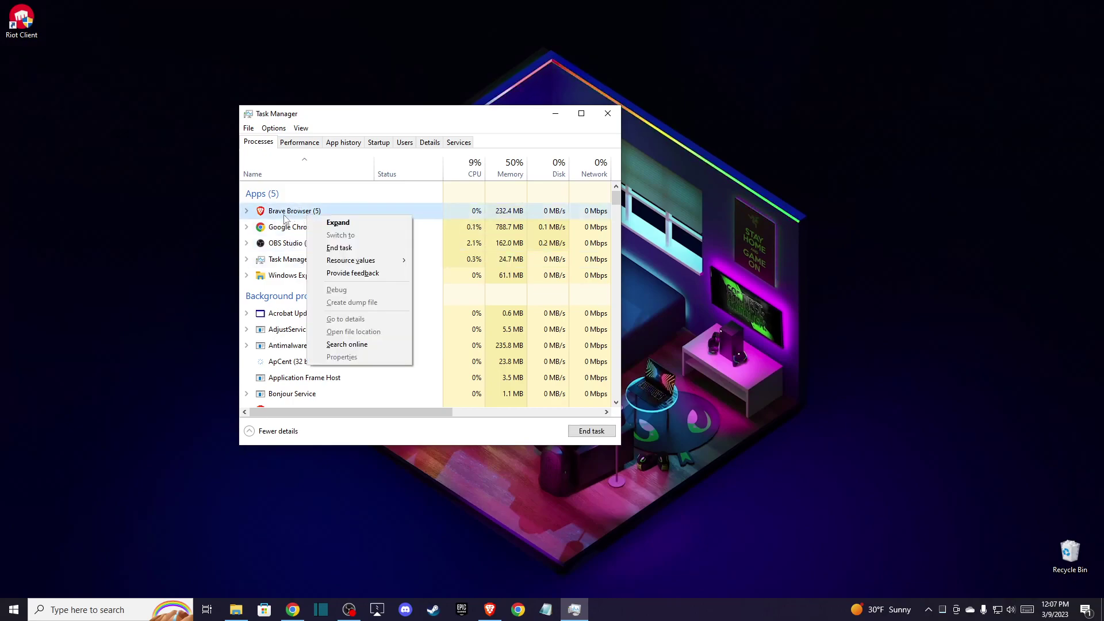
{"action": "left_click", "coordinate": [347, 248]}
{"action": "left_click", "coordinate": [607, 113]}
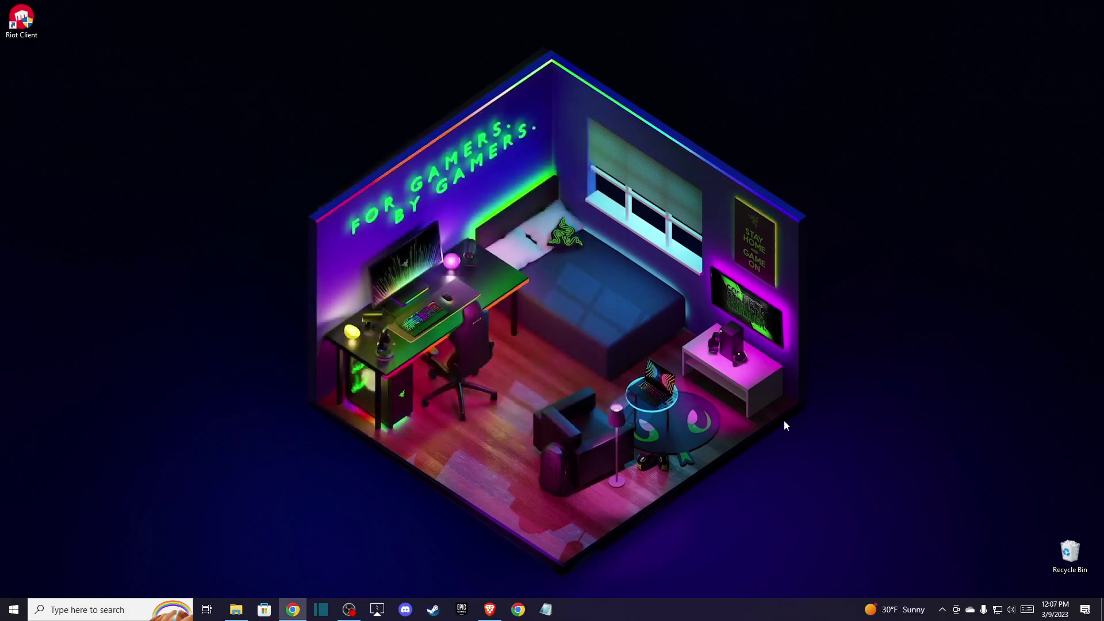
Bring up the options of the red icon among the hidden system tray icons, and dismiss them.
{"action": "left_click", "coordinate": [944, 610]}
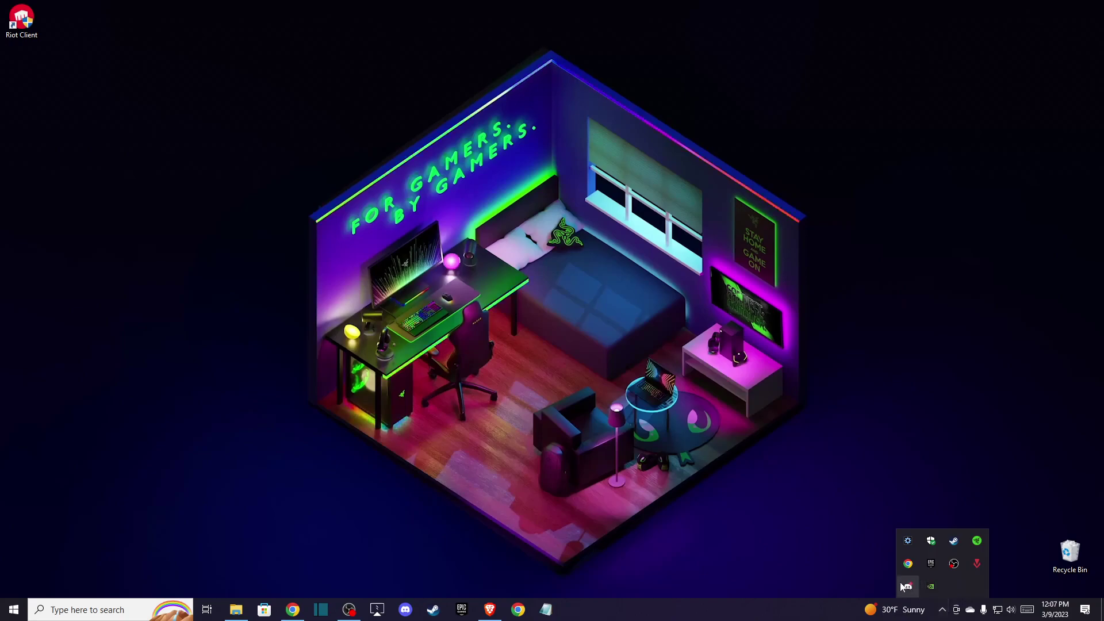
{"action": "right_click", "coordinate": [976, 564]}
{"action": "left_click", "coordinate": [610, 456]}
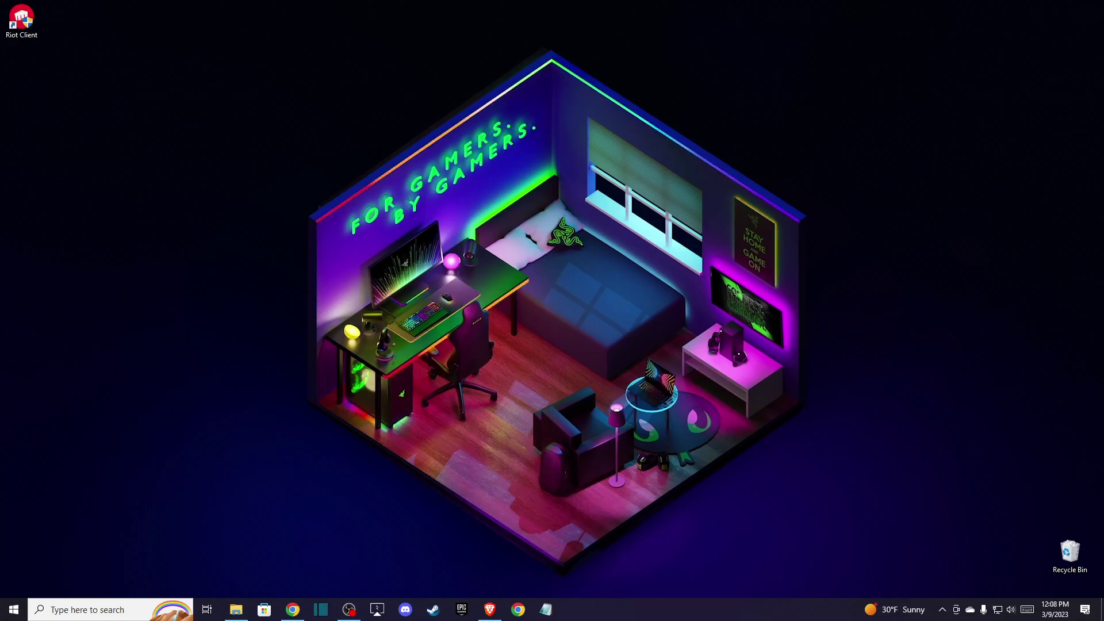
Find the Delete temporary files setting, review the removable categories under Temporary files, and close Settings.
{"action": "left_click", "coordinate": [100, 610]}
{"action": "type", "text": "T"}
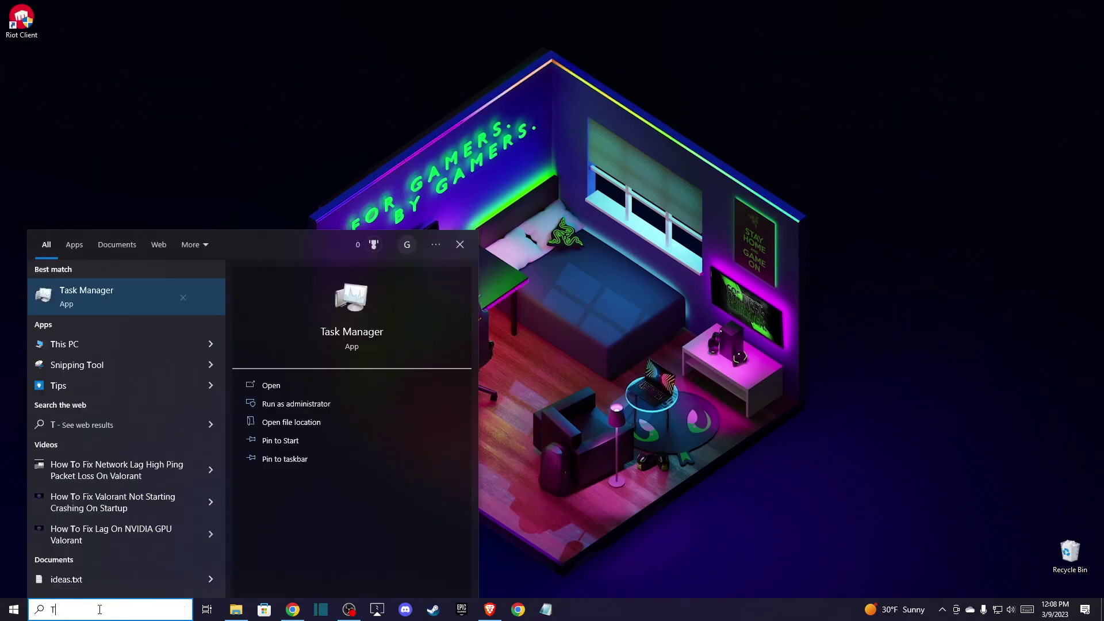
{"action": "type", "text": "EM"}
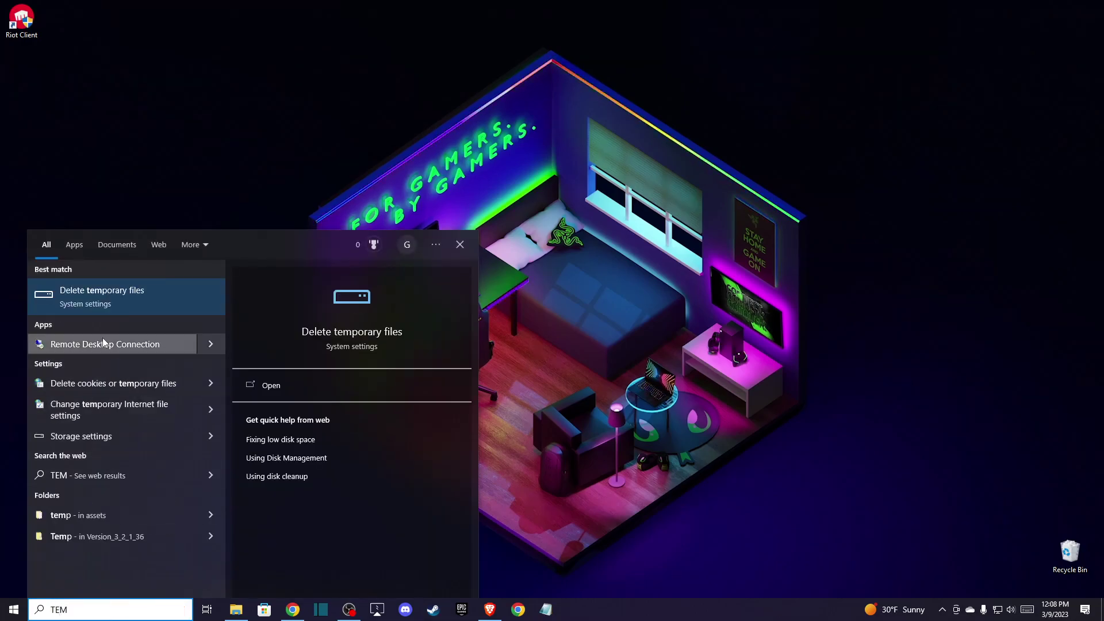
{"action": "left_click", "coordinate": [84, 301]}
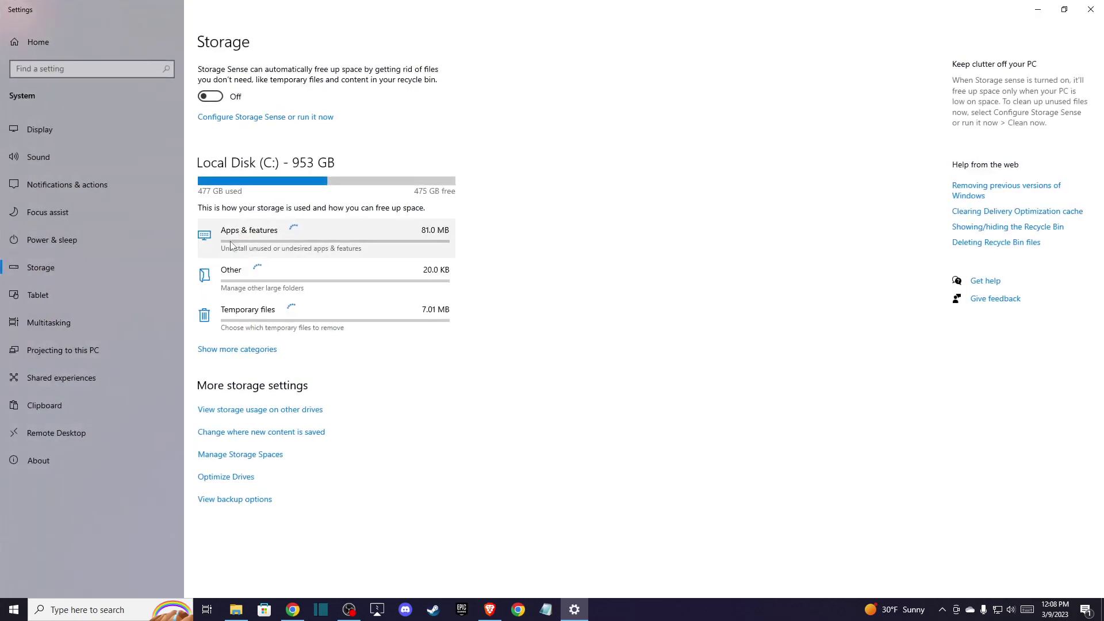
{"action": "left_click", "coordinate": [234, 326]}
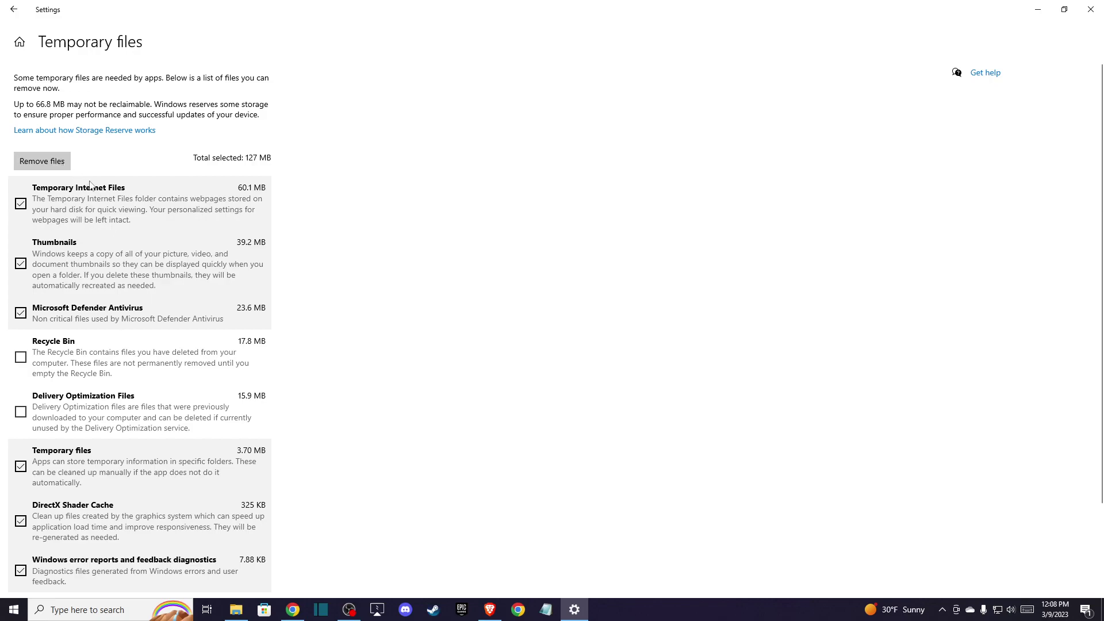
{"action": "left_click", "coordinate": [1090, 7]}
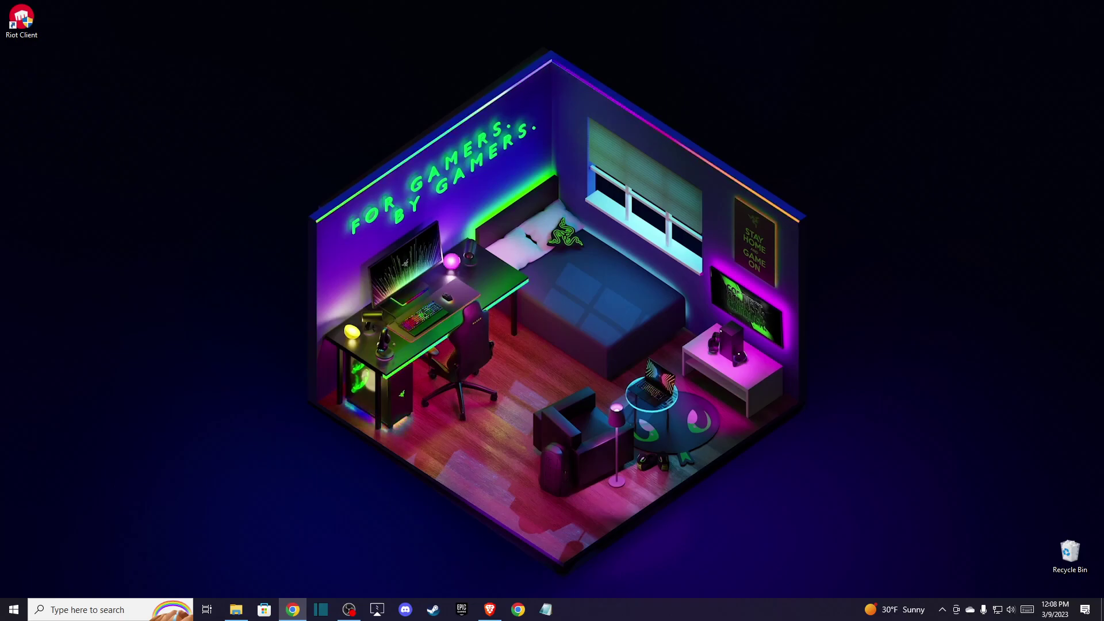
Open Windows Update, run a check for updates, and close Settings.
{"action": "left_click", "coordinate": [77, 608]}
{"action": "type", "text": "check"}
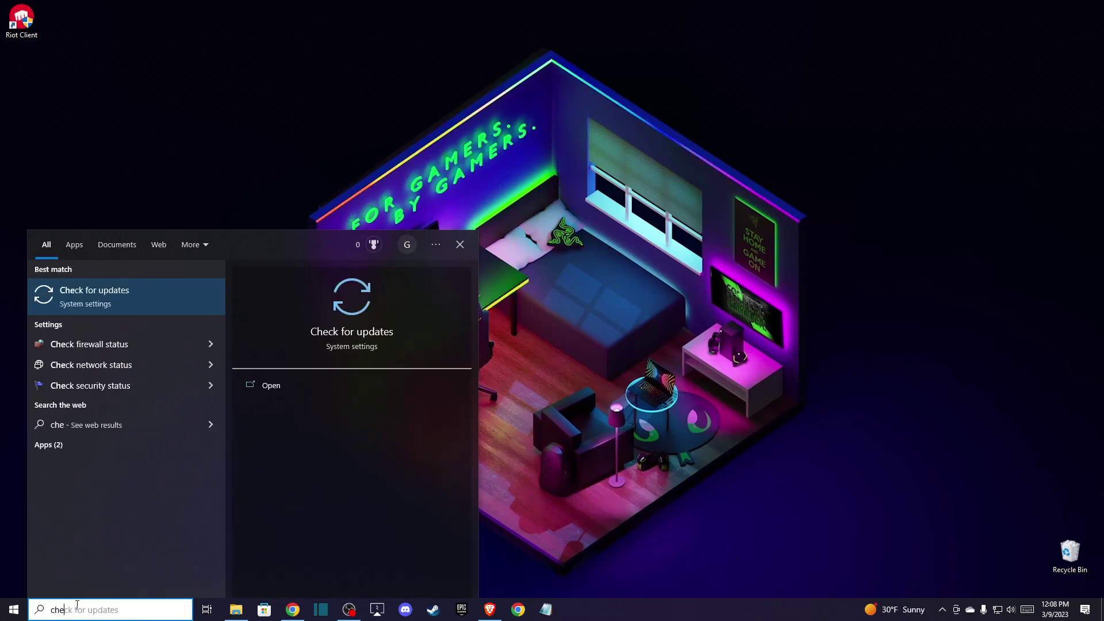
{"action": "key", "text": "BackSpace"}
{"action": "key", "text": "BackSpace"}
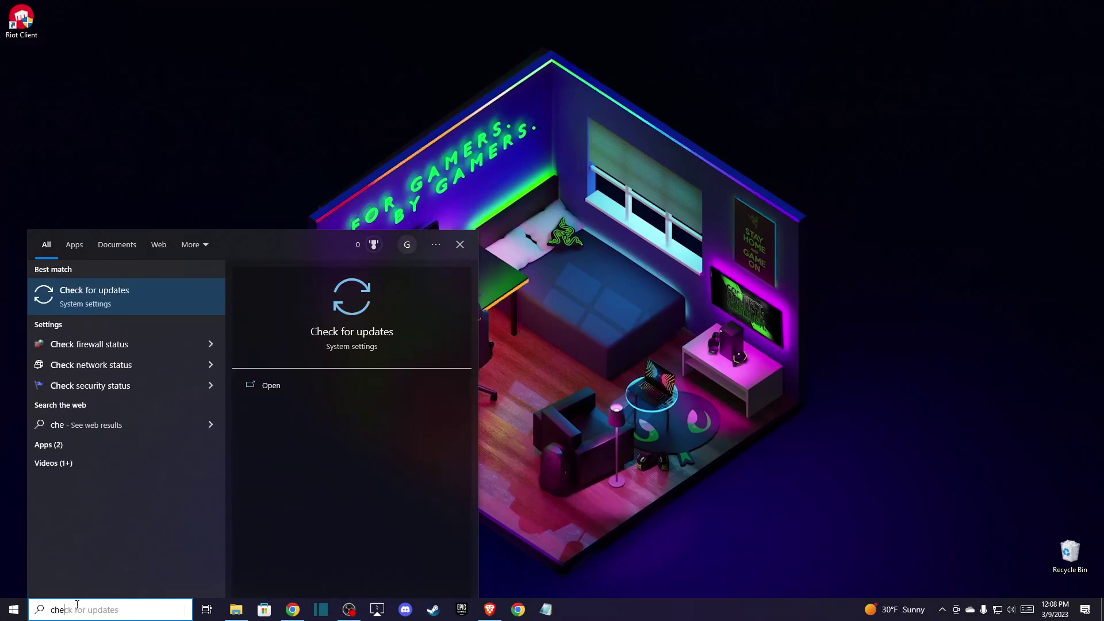
{"action": "left_click", "coordinate": [109, 308]}
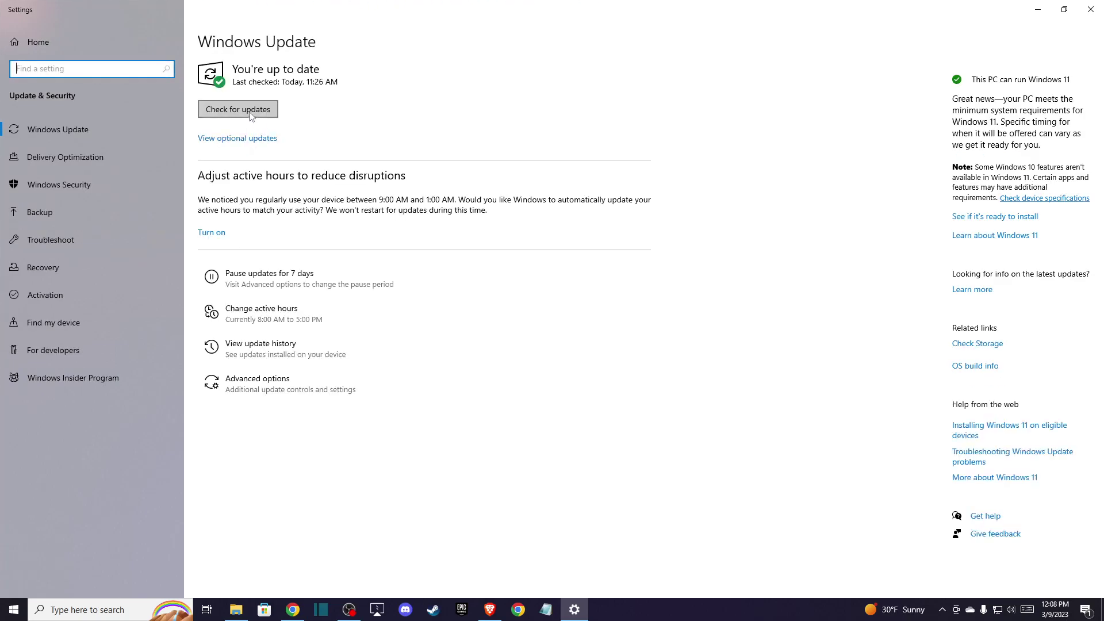
{"action": "left_click", "coordinate": [251, 111]}
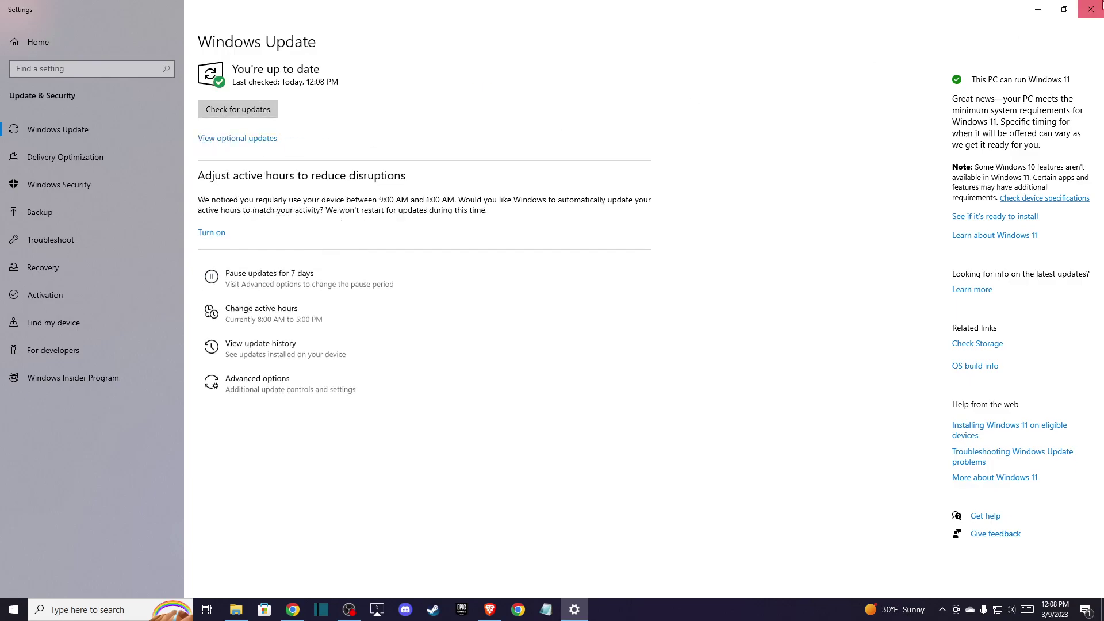
{"action": "left_click", "coordinate": [1095, 7]}
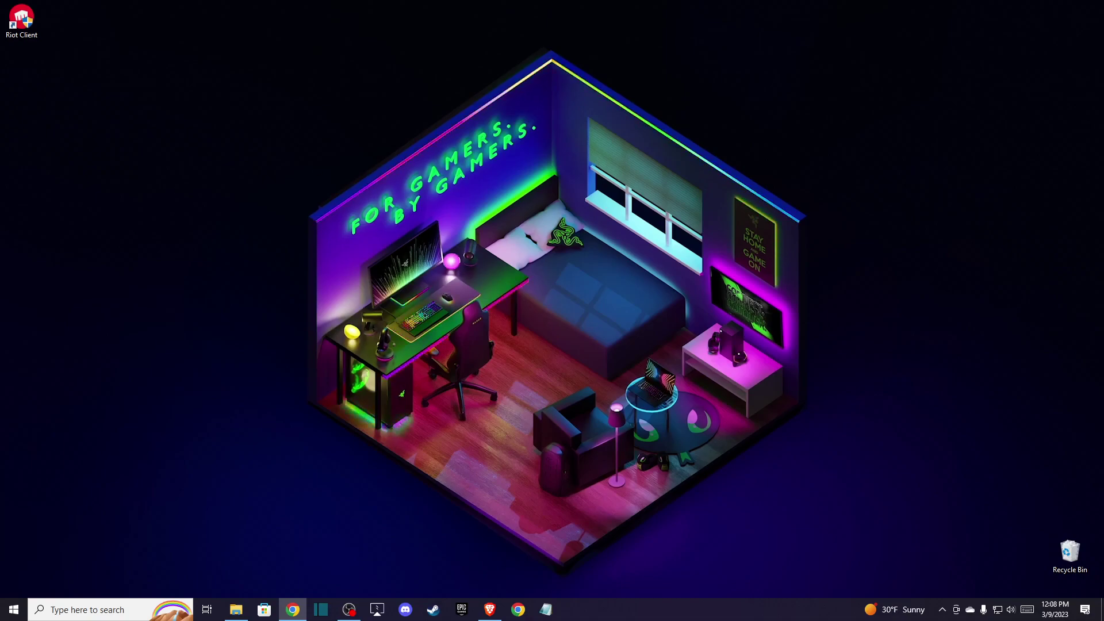
Open Apps & features, filter the installed apps by "van", show the modify and uninstall options for Riot Vanguard, and close Settings.
{"action": "left_click", "coordinate": [80, 609]}
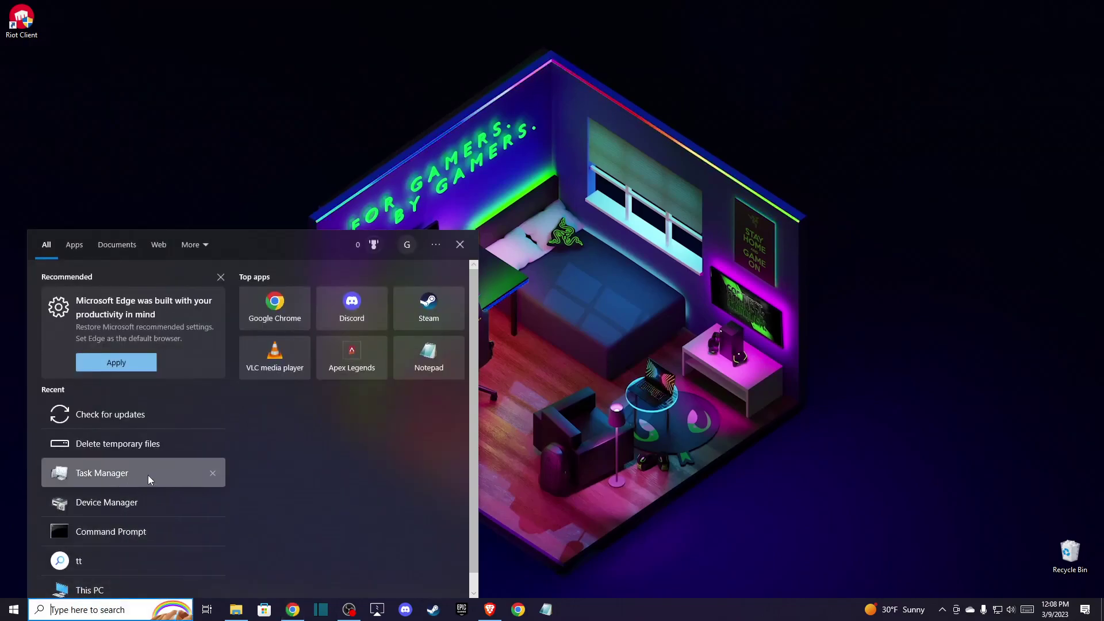
{"action": "scroll", "coordinate": [147, 476], "scroll_direction": "down", "scroll_amount": 1}
{"action": "type", "text": "aap"}
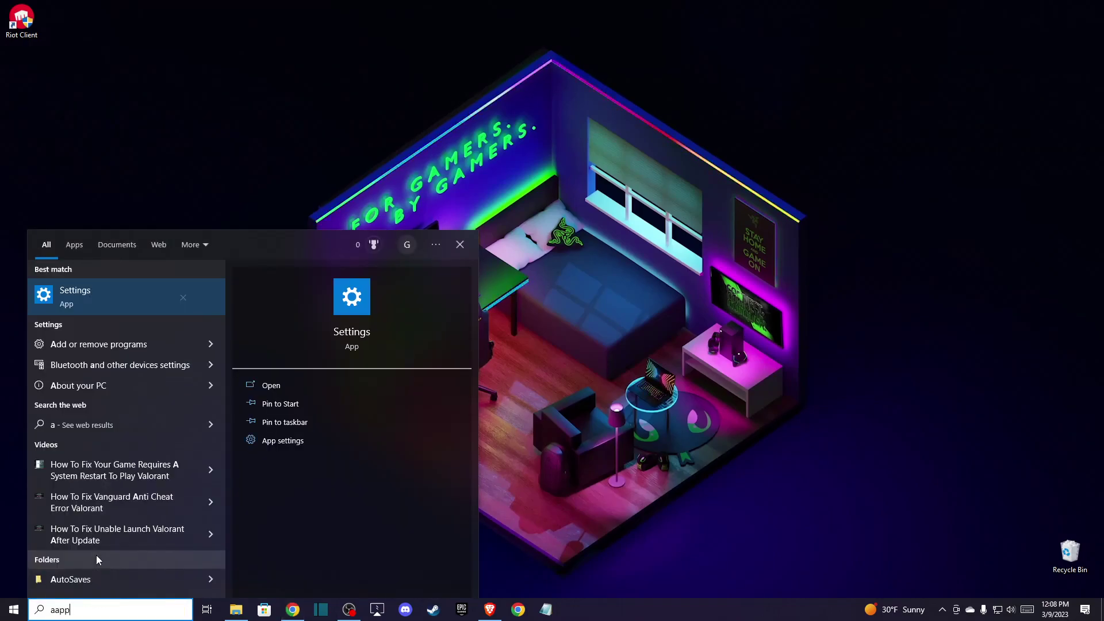
{"action": "key", "text": "BackSpace"}
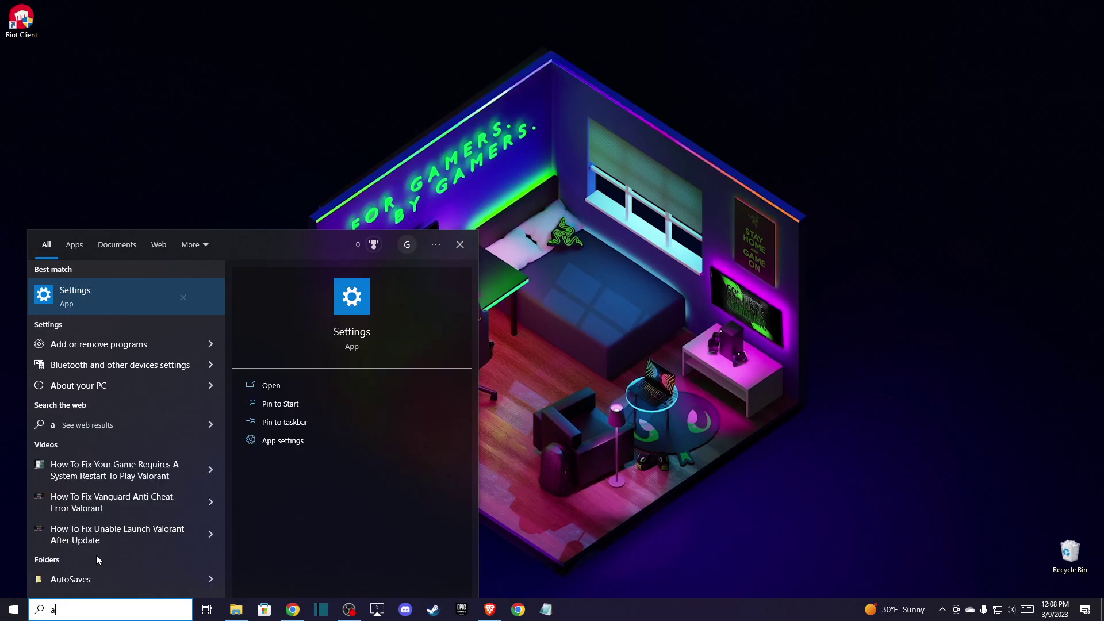
{"action": "type", "text": "pps"}
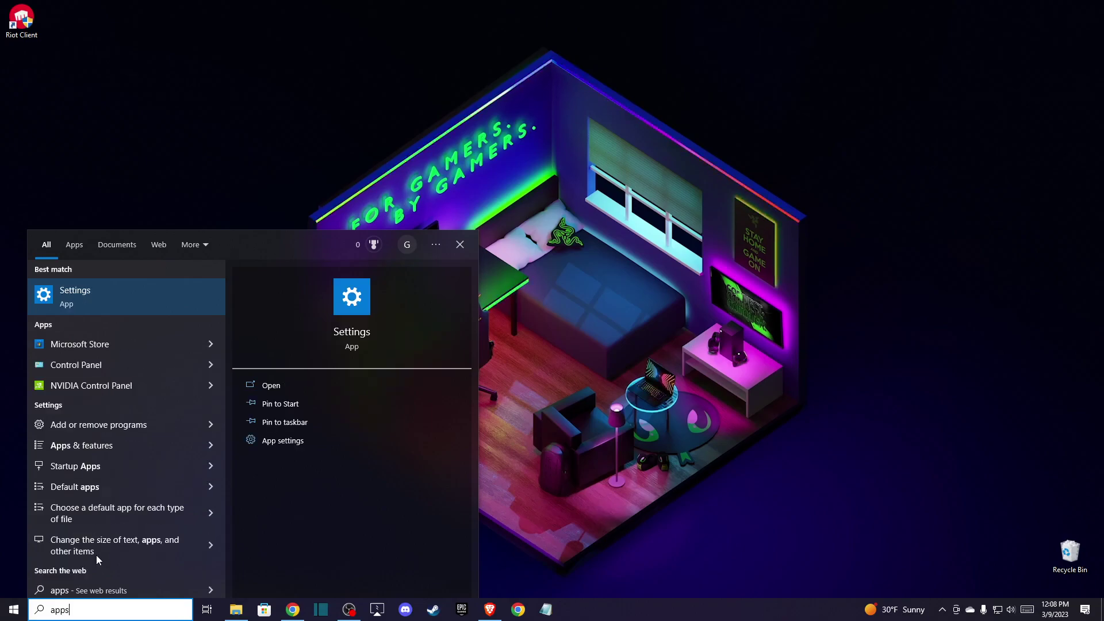
{"action": "left_click", "coordinate": [58, 447]}
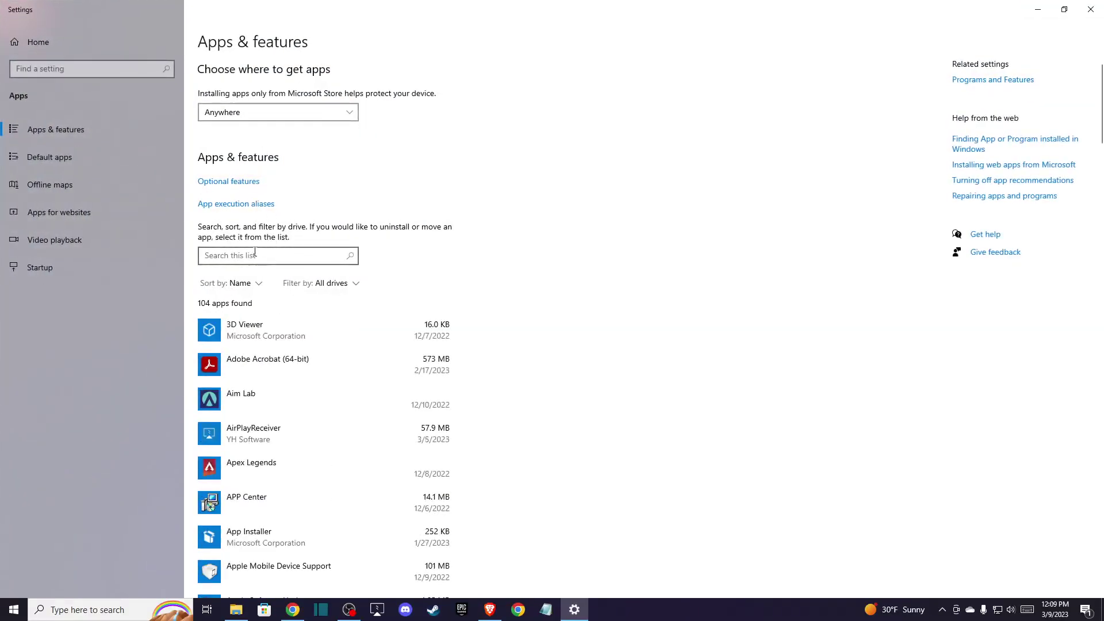
{"action": "type", "text": "van"}
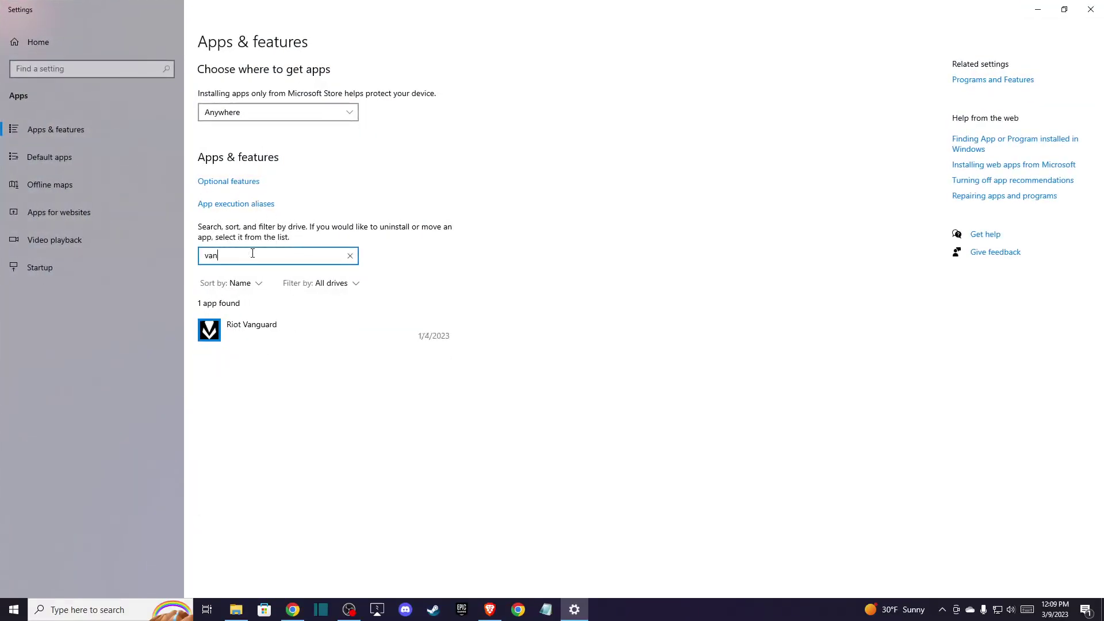
{"action": "left_click", "coordinate": [391, 340]}
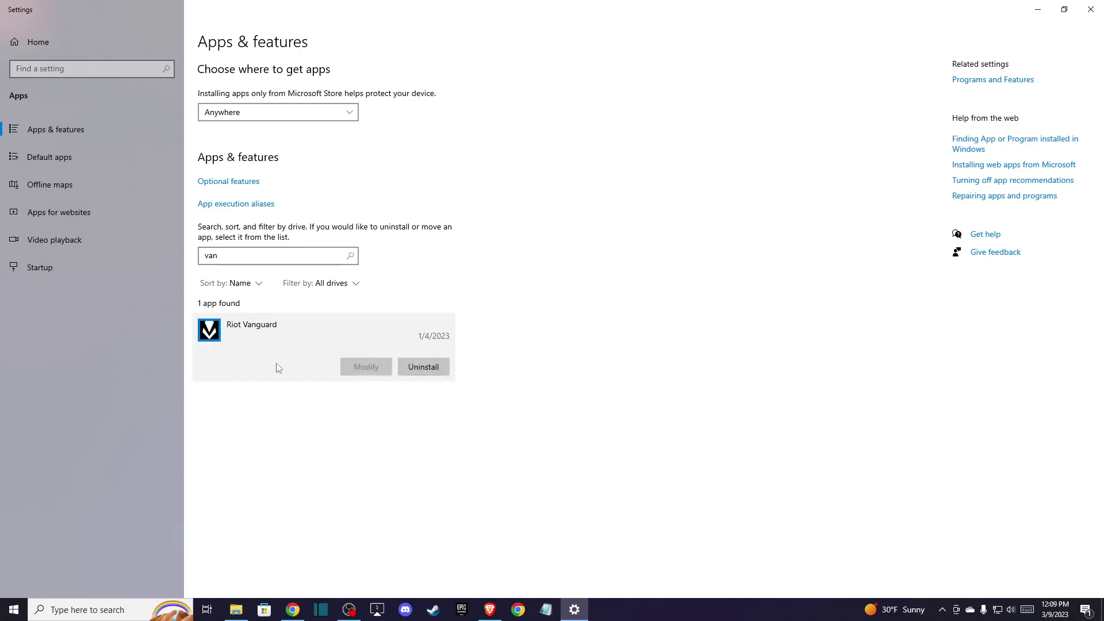
{"action": "left_click", "coordinate": [1091, 10]}
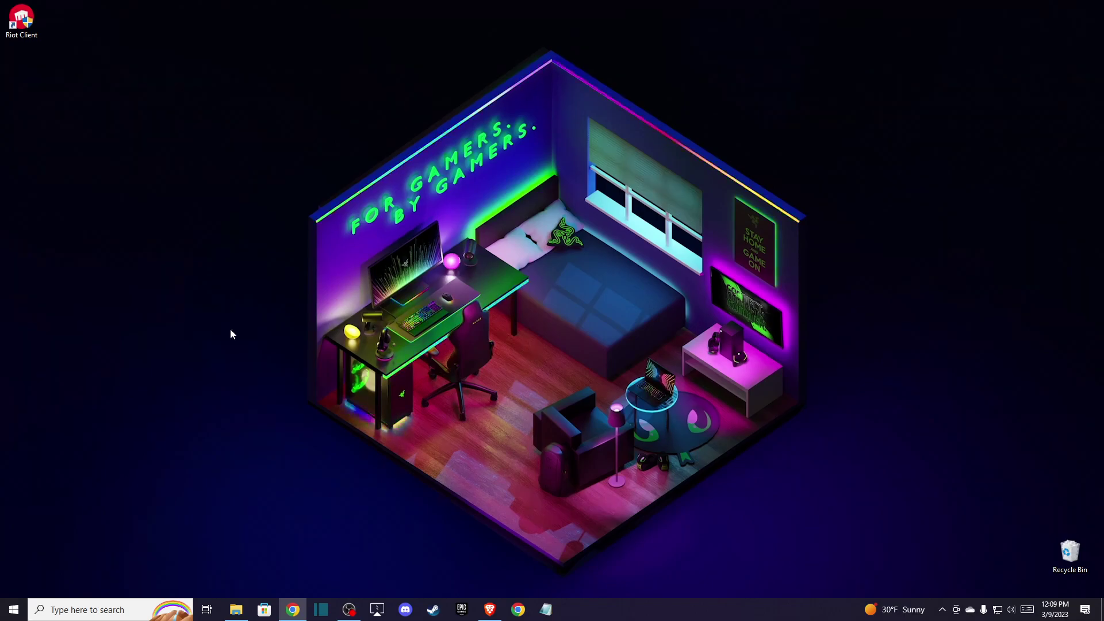
Open the desktop's display settings, review the scaling and display resolution choices without changing them, and close Settings.
{"action": "right_click", "coordinate": [532, 192]}
{"action": "left_click", "coordinate": [564, 329]}
{"action": "scroll", "coordinate": [298, 238], "scroll_direction": "down", "scroll_amount": 5}
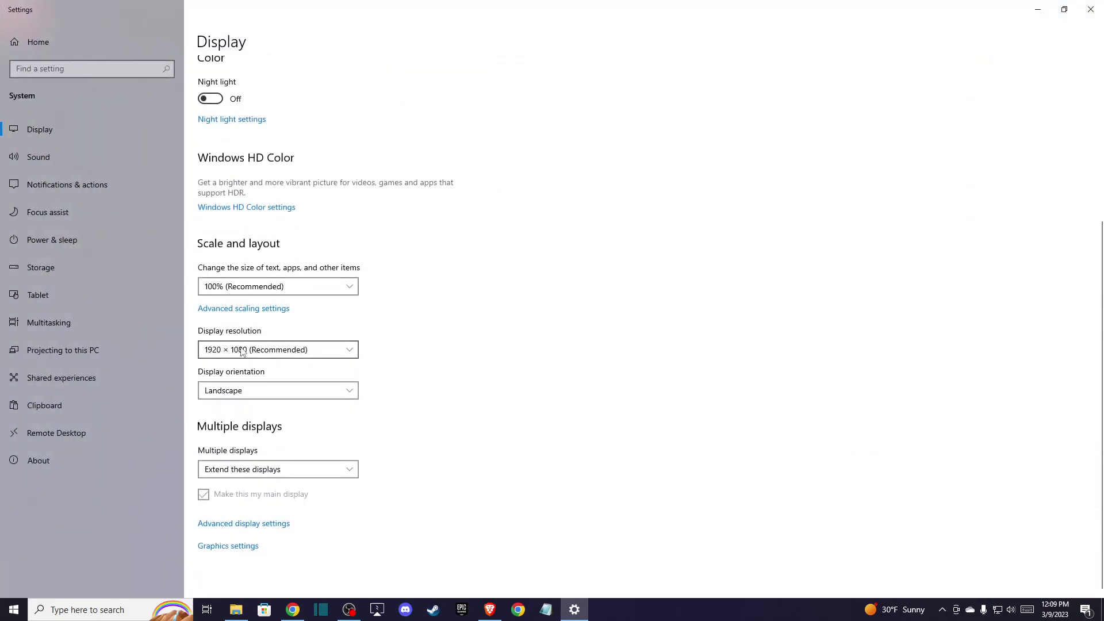
{"action": "left_click", "coordinate": [221, 289]}
{"action": "left_click", "coordinate": [219, 290]}
{"action": "left_click", "coordinate": [217, 352]}
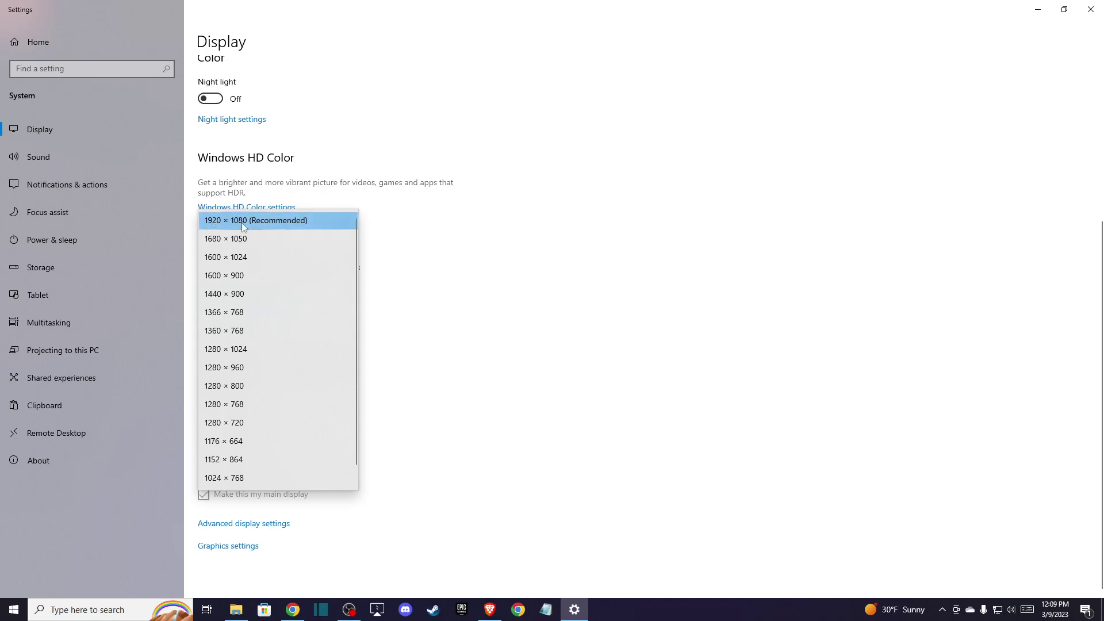
{"action": "left_click", "coordinate": [624, 298]}
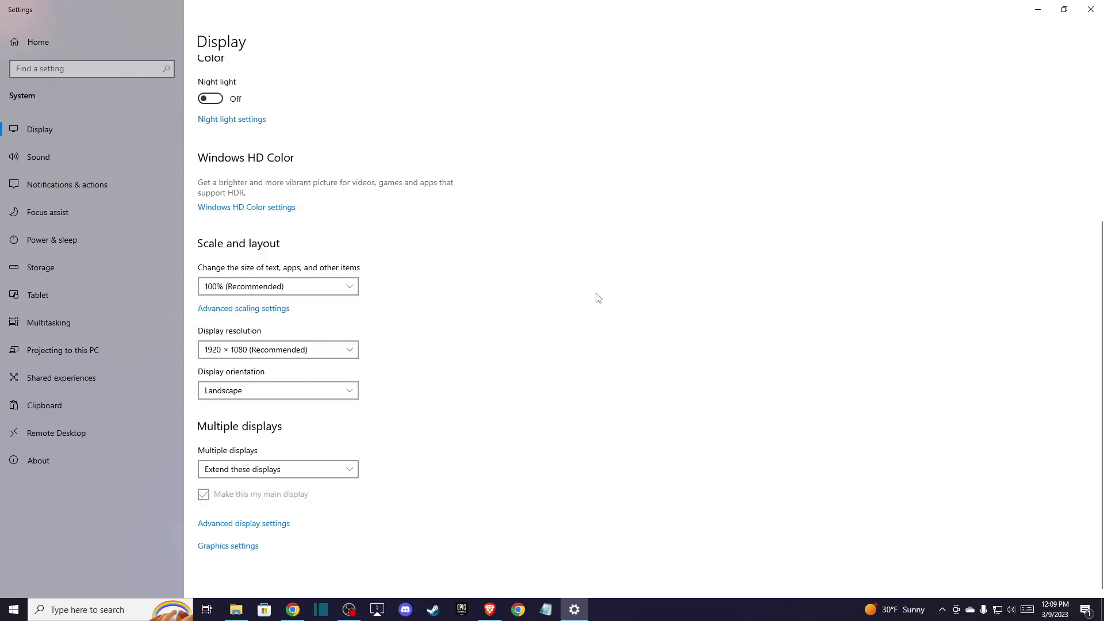
{"action": "key", "text": "alt+F4"}
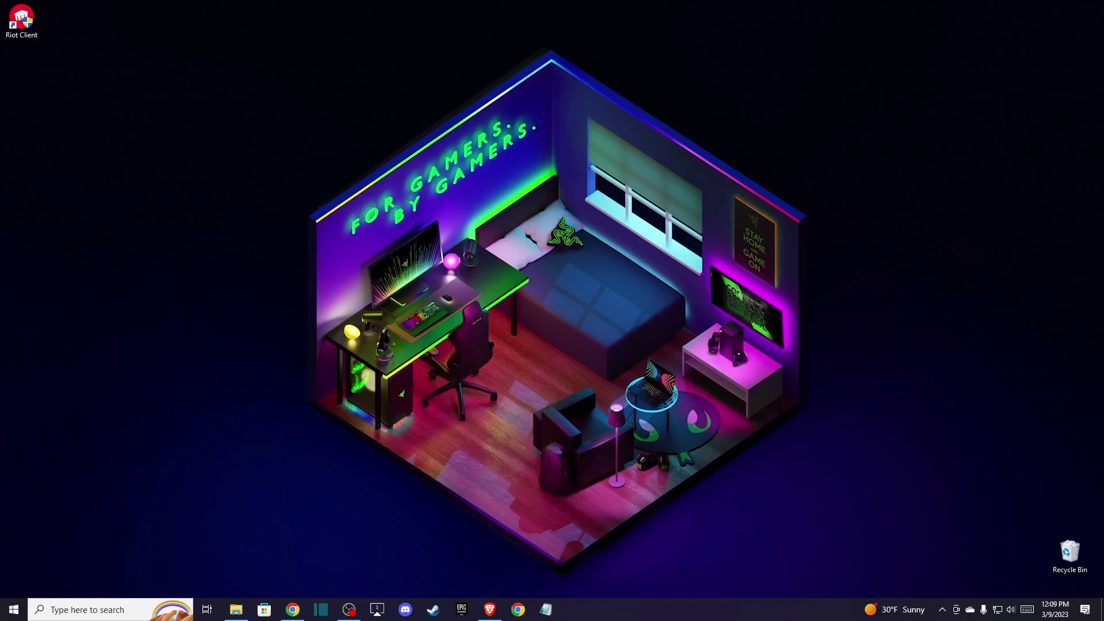
Open Device Manager by searching Windows for "devic".
{"action": "left_click", "coordinate": [76, 607]}
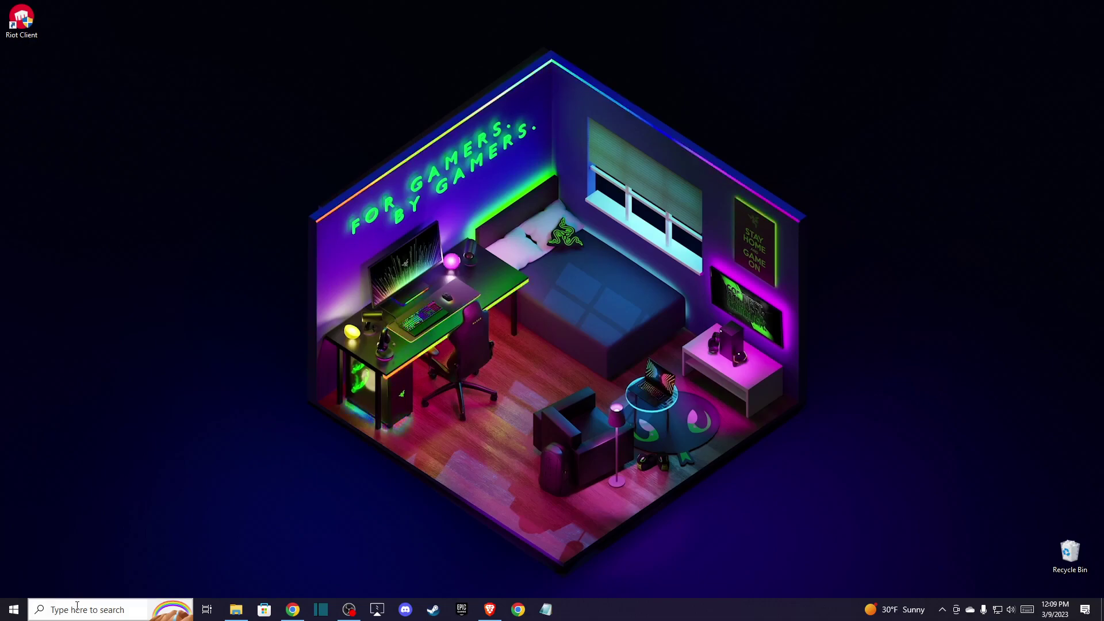
{"action": "type", "text": "devic"}
{"action": "key", "text": "Return"}
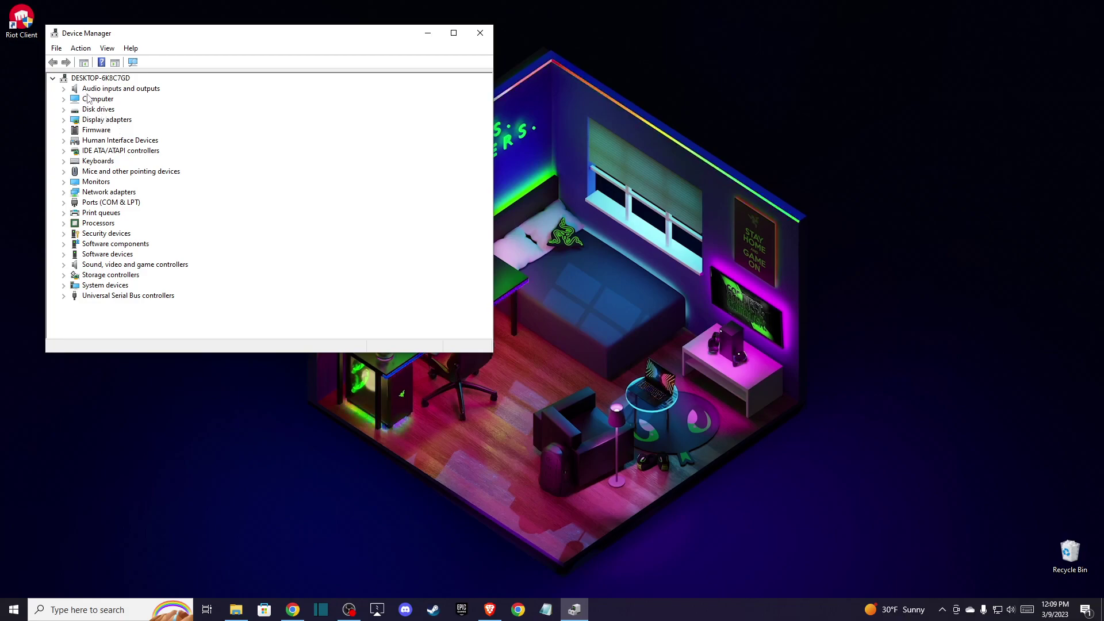
Expand the Disk drives, Display adapters, Monitors and Network adapters categories and look through their devices.
{"action": "double_click", "coordinate": [105, 109]}
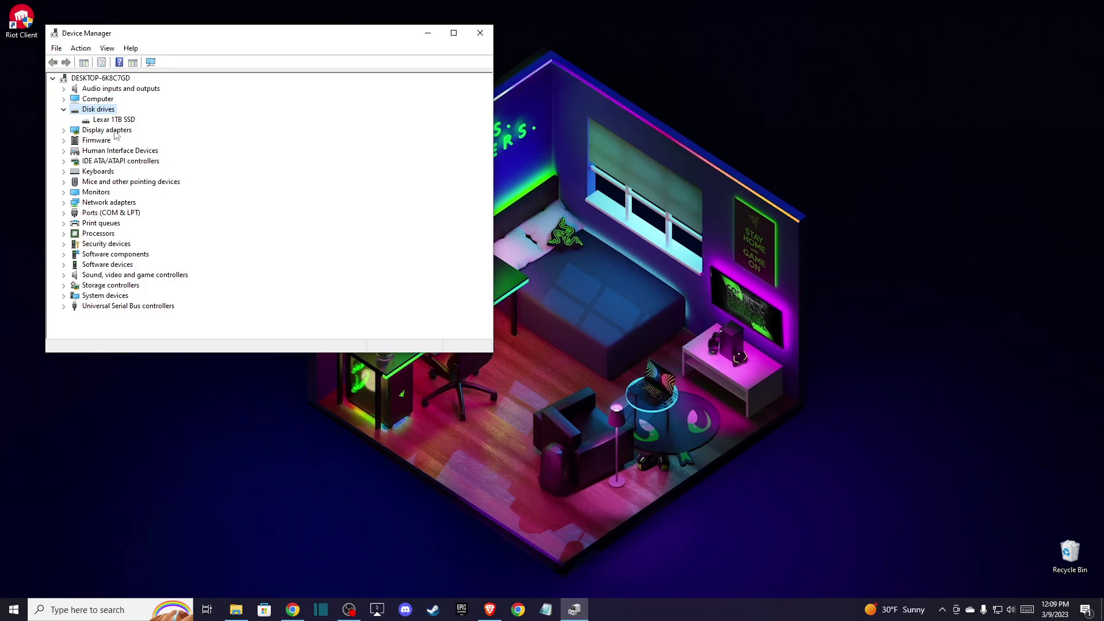
{"action": "double_click", "coordinate": [115, 131]}
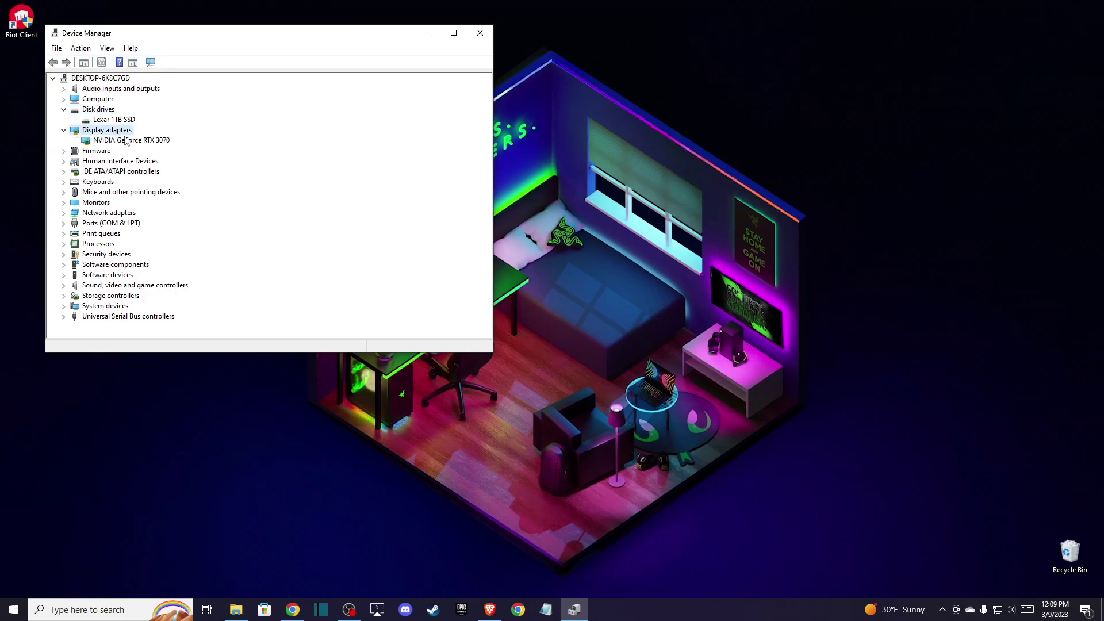
{"action": "double_click", "coordinate": [97, 203]}
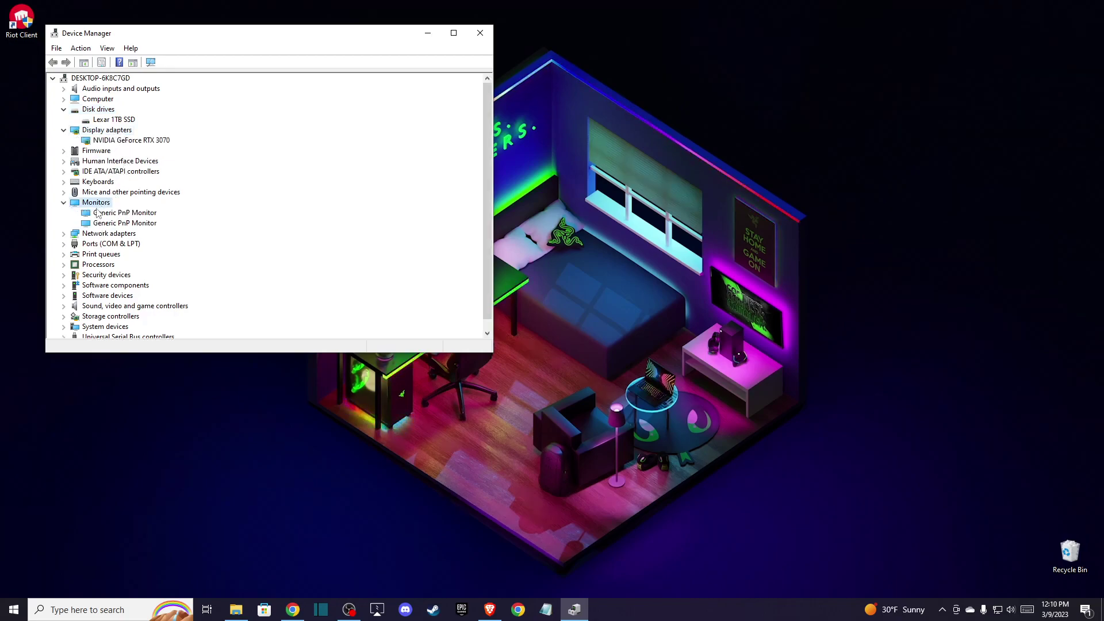
{"action": "double_click", "coordinate": [105, 234]}
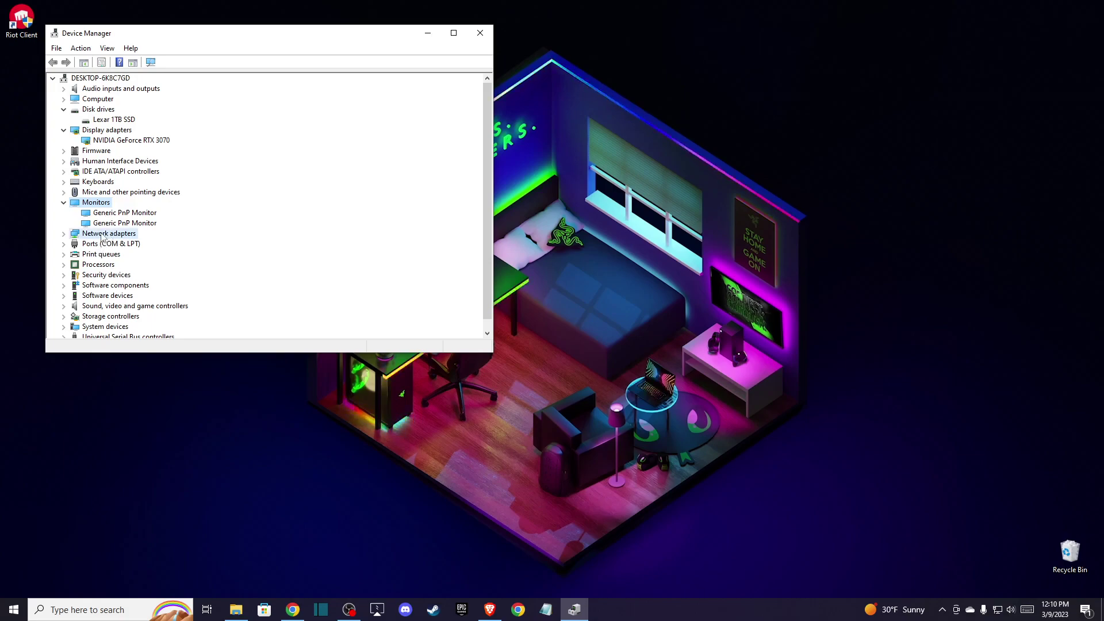
{"action": "scroll", "coordinate": [140, 264], "scroll_direction": "down", "scroll_amount": 4}
{"action": "scroll", "coordinate": [140, 267], "scroll_direction": "up", "scroll_amount": 4}
{"action": "scroll", "coordinate": [139, 266], "scroll_direction": "down", "scroll_amount": 4}
{"action": "scroll", "coordinate": [138, 264], "scroll_direction": "up", "scroll_amount": 4}
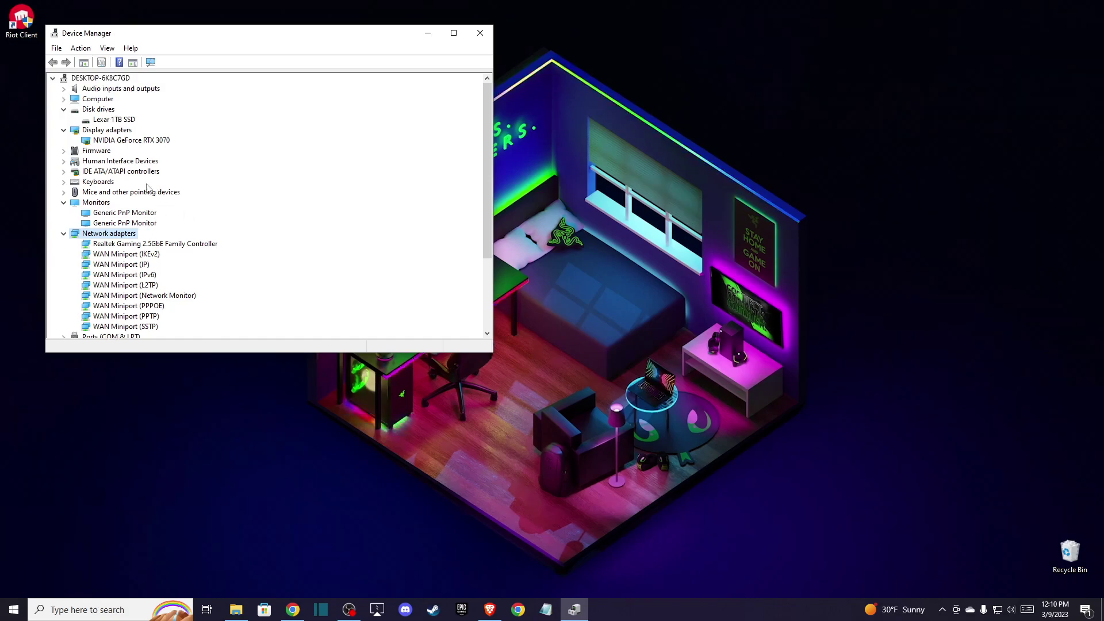
Show the driver update options for the NVIDIA GeForce RTX 3070, dismiss them without starting a search, and close Device Manager.
{"action": "right_click", "coordinate": [105, 140]}
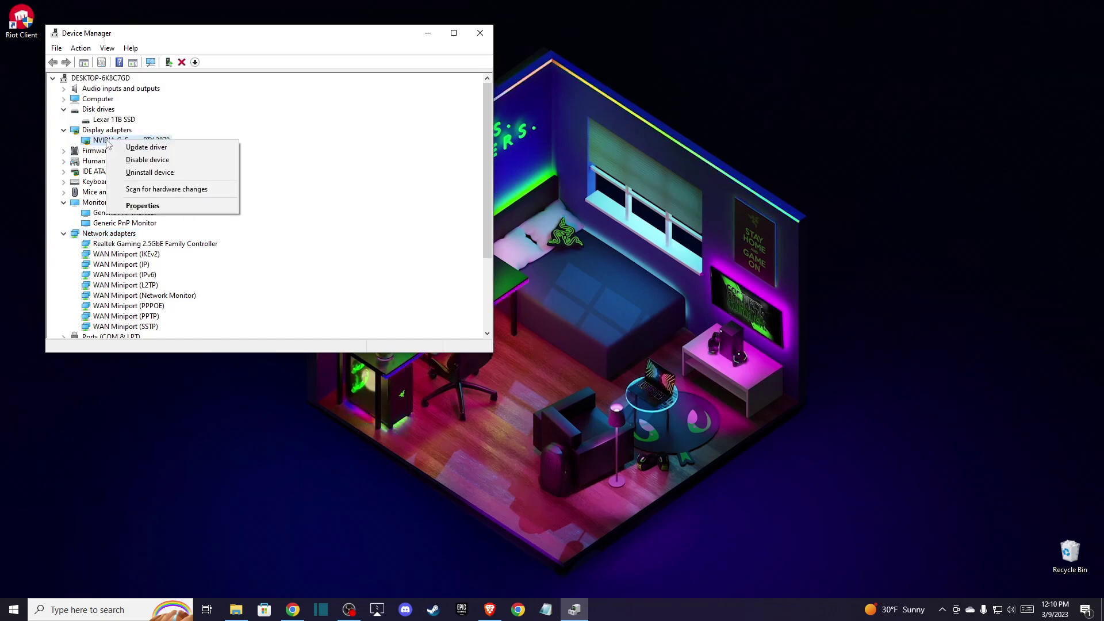
{"action": "left_click", "coordinate": [134, 150]}
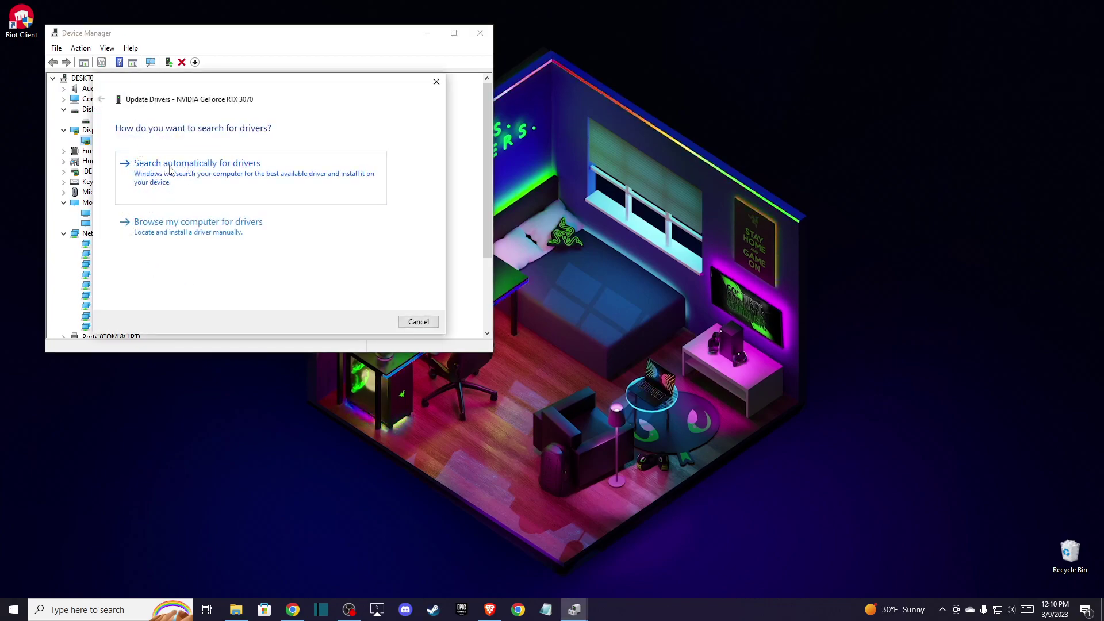
{"action": "left_click", "coordinate": [435, 82]}
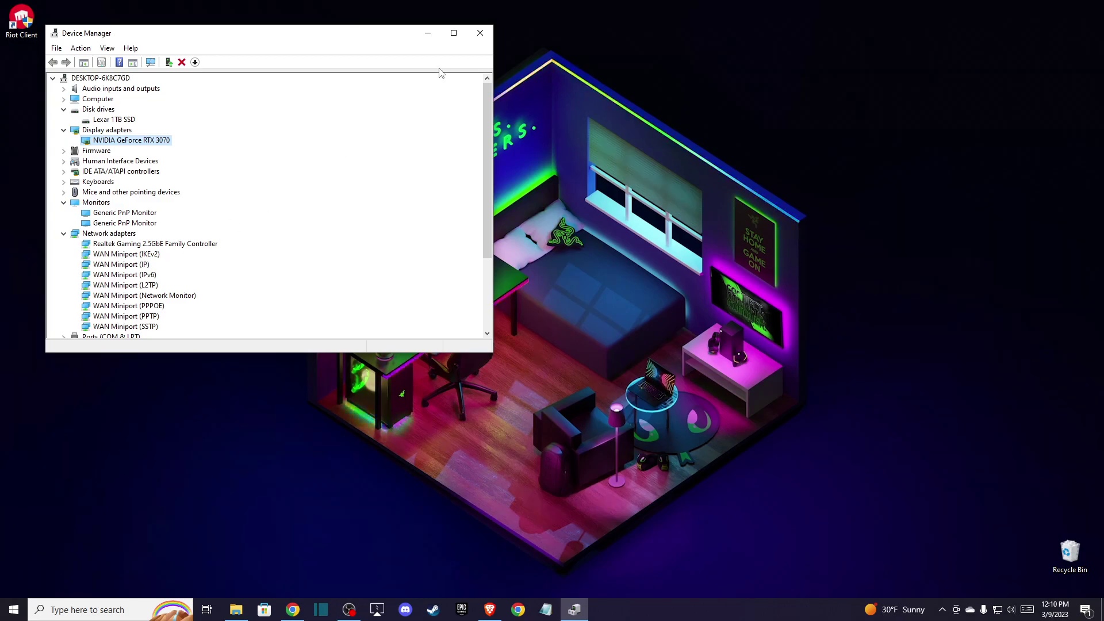
{"action": "left_click", "coordinate": [481, 33]}
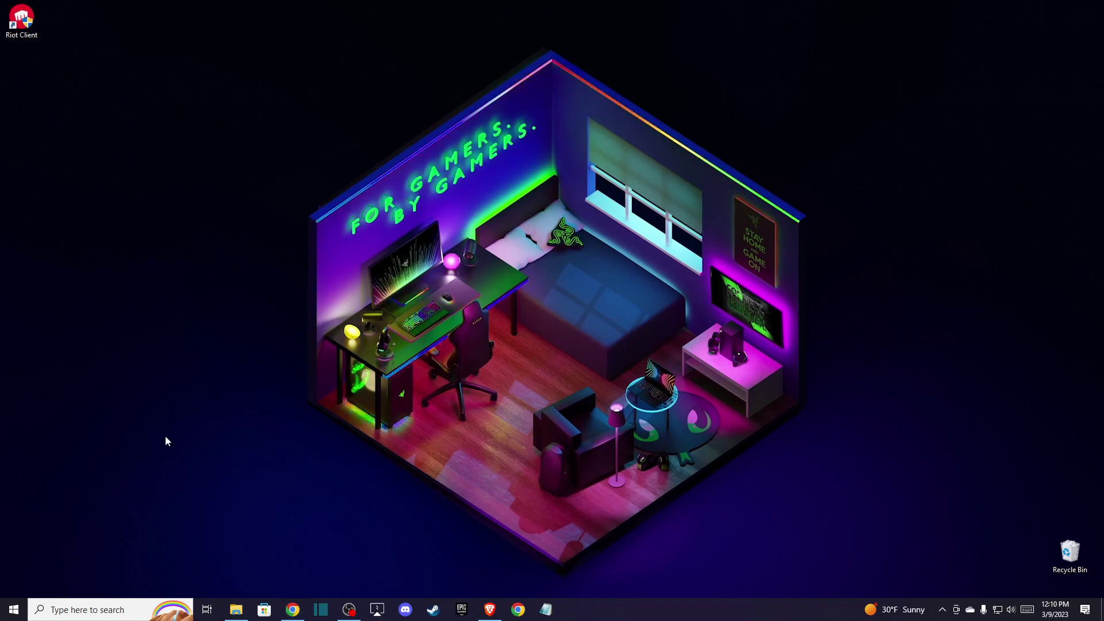
Open GeForce Experience by searching Windows for "gef" and check for graphics driver updates.
{"action": "left_click", "coordinate": [97, 608]}
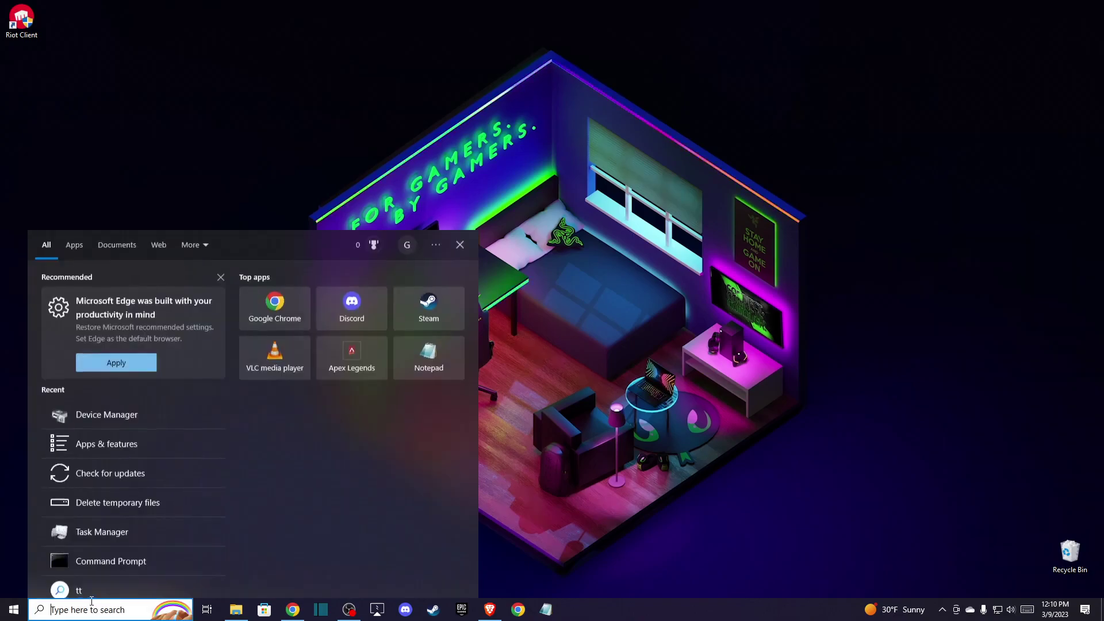
{"action": "type", "text": "gef"}
{"action": "left_click", "coordinate": [96, 302]}
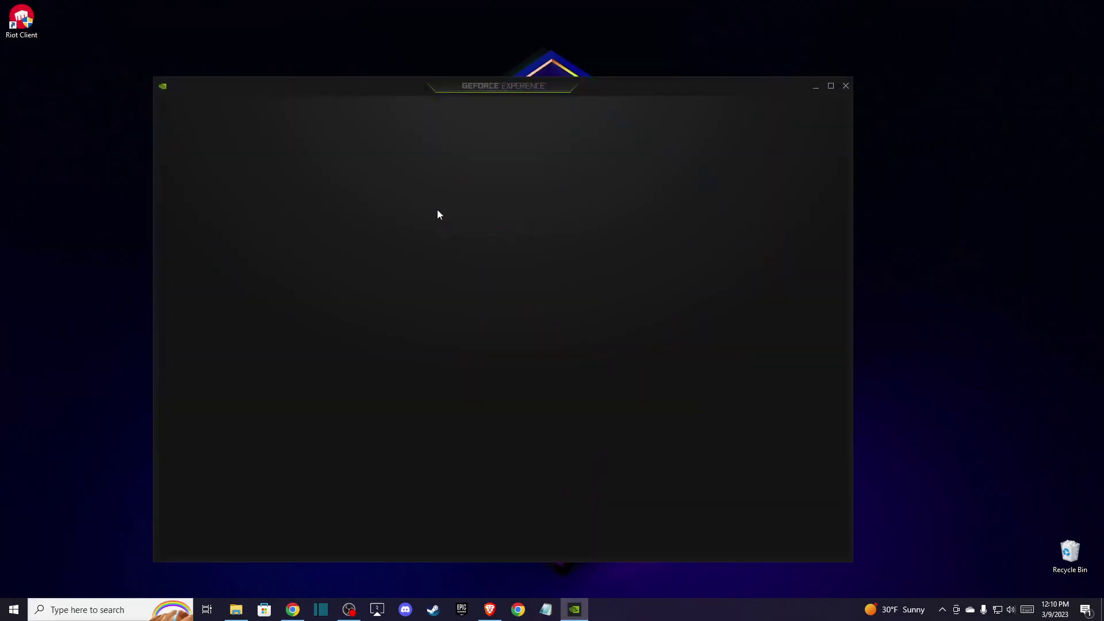
{"action": "left_click", "coordinate": [250, 111]}
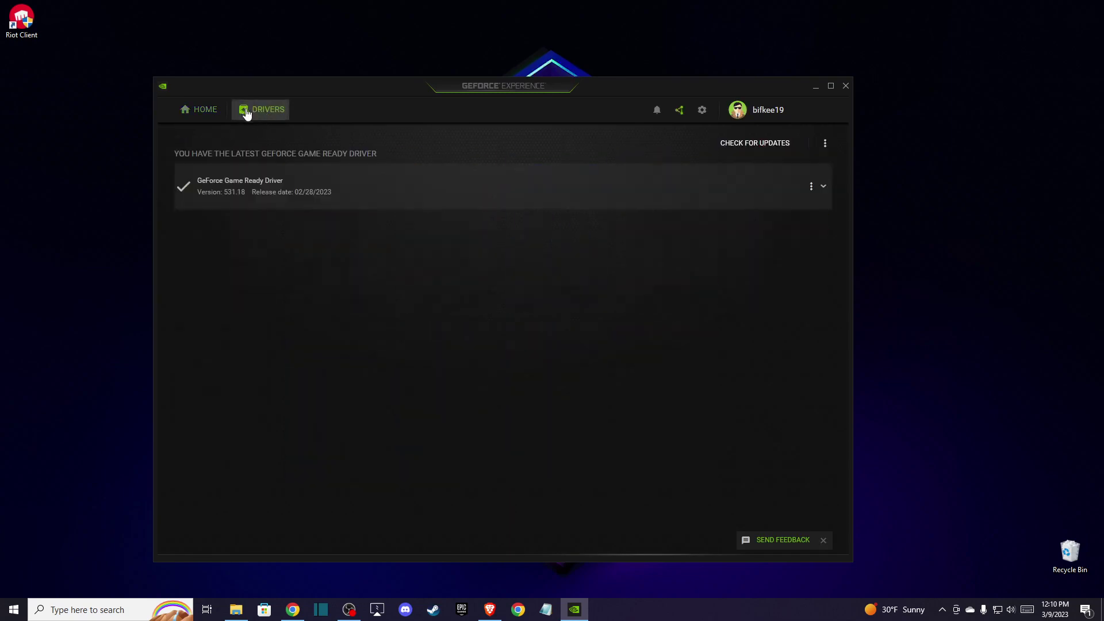
{"action": "left_click", "coordinate": [756, 151]}
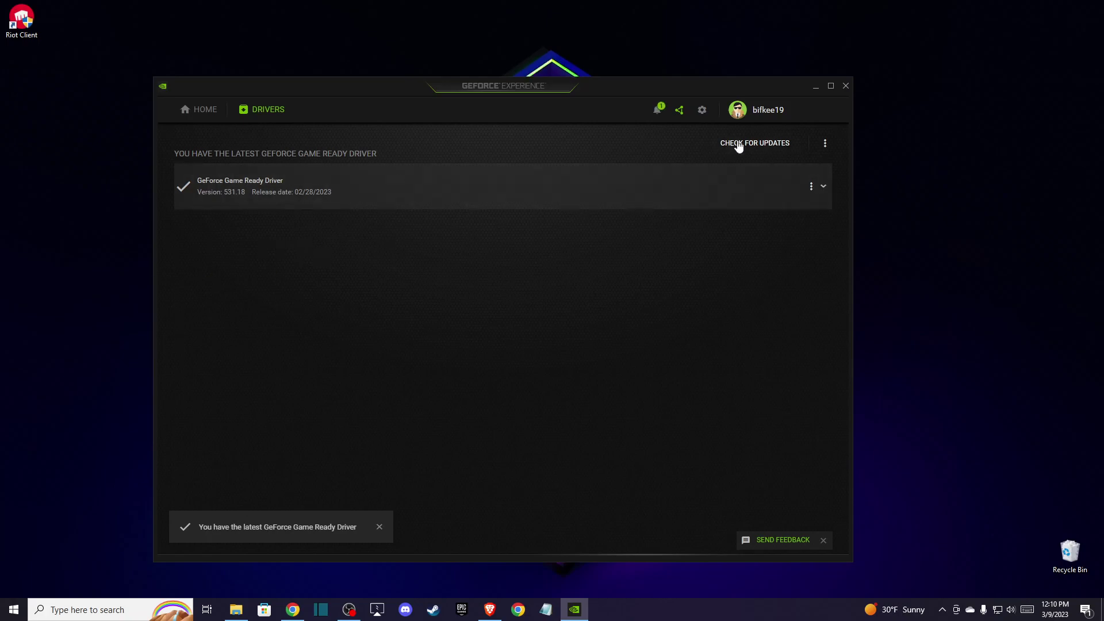
In the general settings of GeForce Experience, turn off the in-game overlay and turn on image scaling.
{"action": "left_click", "coordinate": [703, 113]}
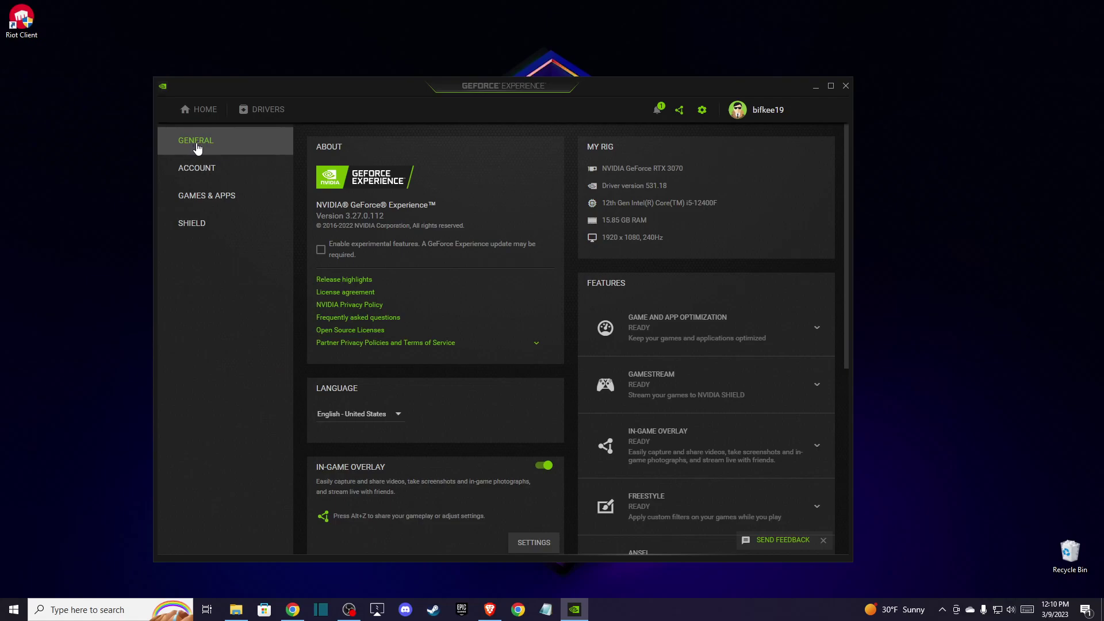
{"action": "scroll", "coordinate": [407, 216], "scroll_direction": "down", "scroll_amount": 3}
{"action": "scroll", "coordinate": [412, 219], "scroll_direction": "down", "scroll_amount": 3}
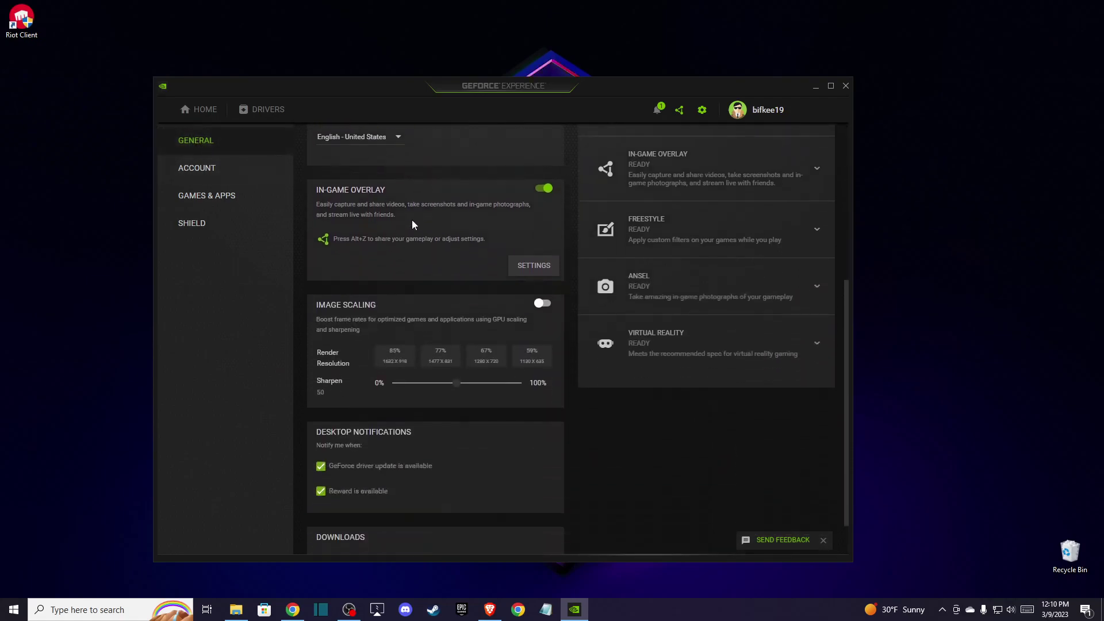
{"action": "left_click", "coordinate": [544, 180]}
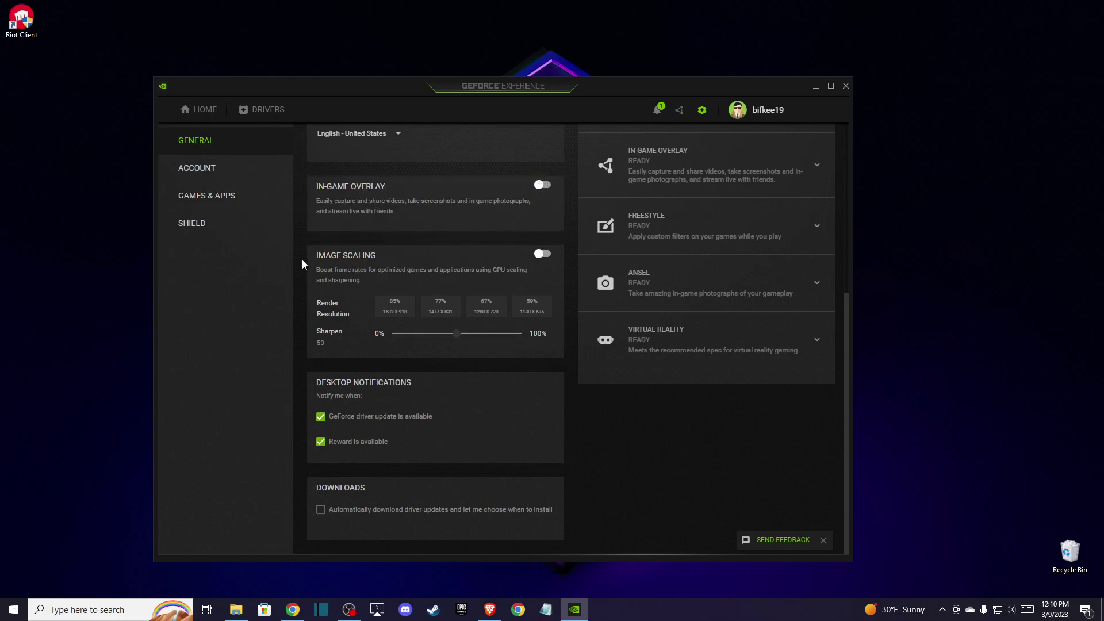
{"action": "left_click", "coordinate": [541, 255]}
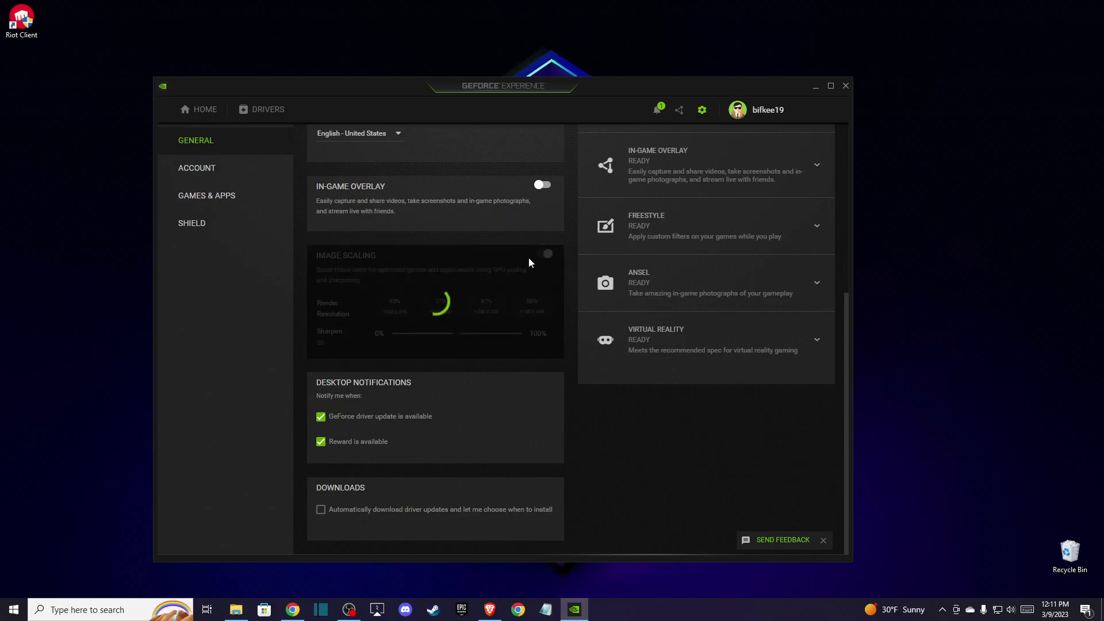